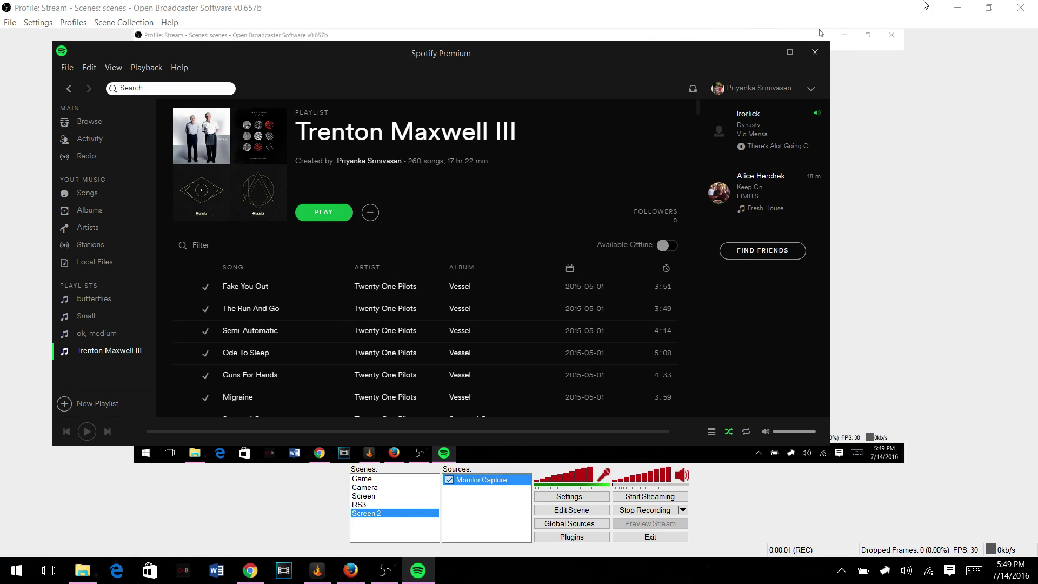
# - In Preferences, add This PC > Music > Spotify as a local-files song source
pyautogui.click(957, 8)
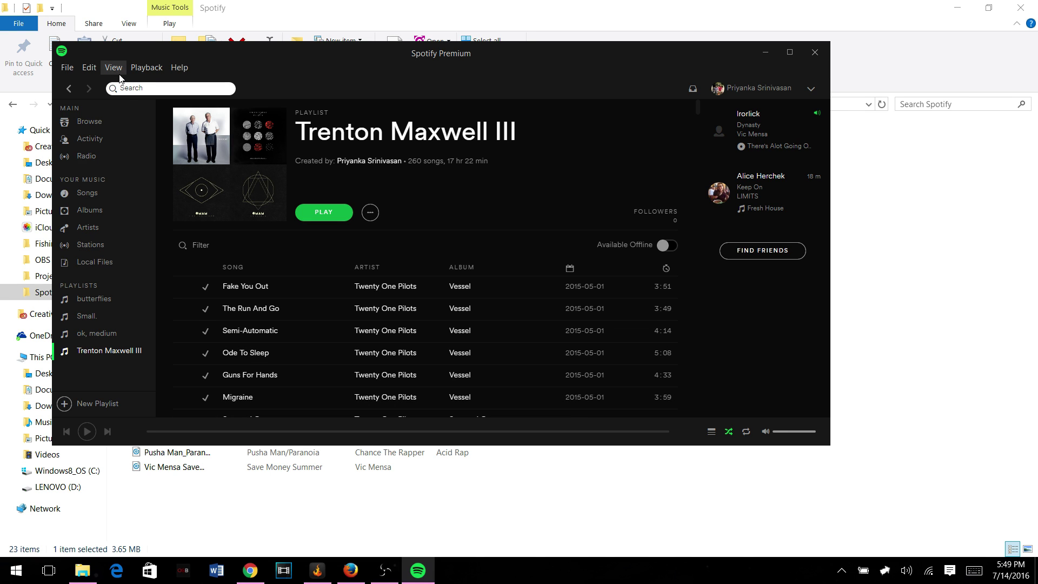
pyautogui.click(91, 67)
pyautogui.click(37, 215)
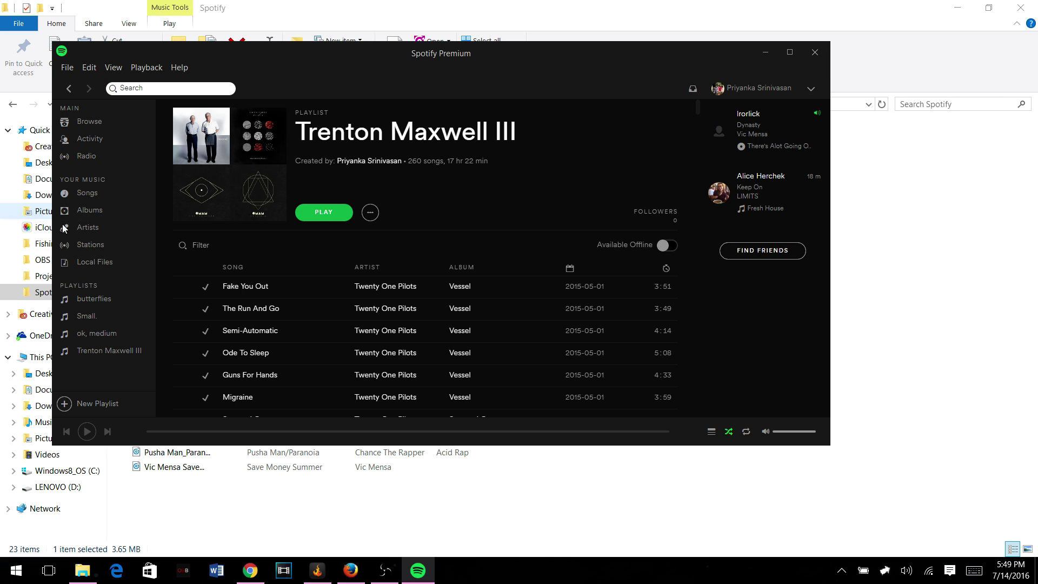
pyautogui.scroll(-3, 374, 298)
pyautogui.scroll(-3, 385, 307)
pyautogui.scroll(-3, 381, 314)
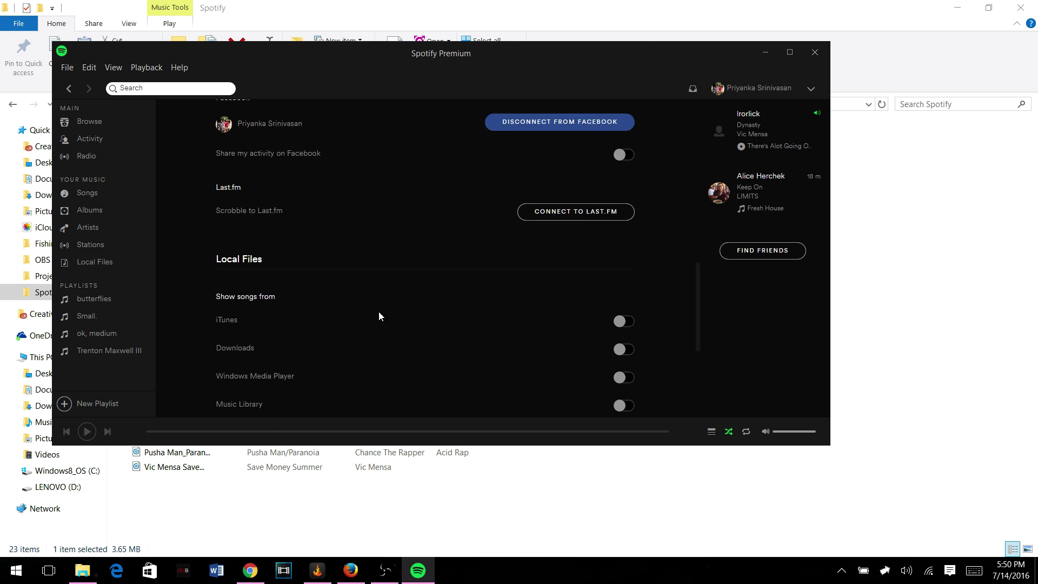
pyautogui.scroll(-5, 299, 255)
pyautogui.scroll(3, 299, 255)
pyautogui.scroll(3, 316, 277)
pyautogui.scroll(-2, 329, 292)
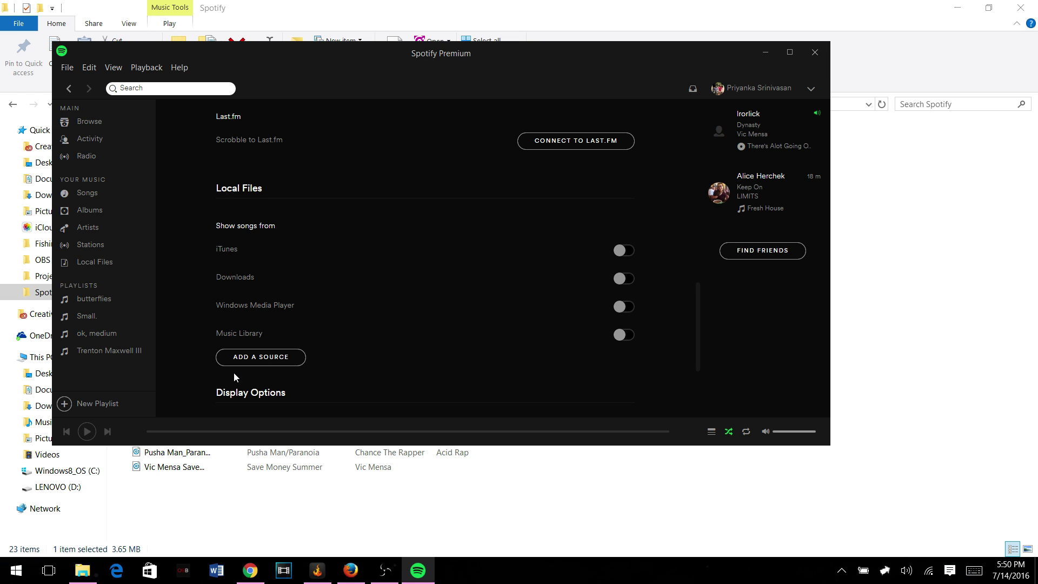
pyautogui.click(241, 357)
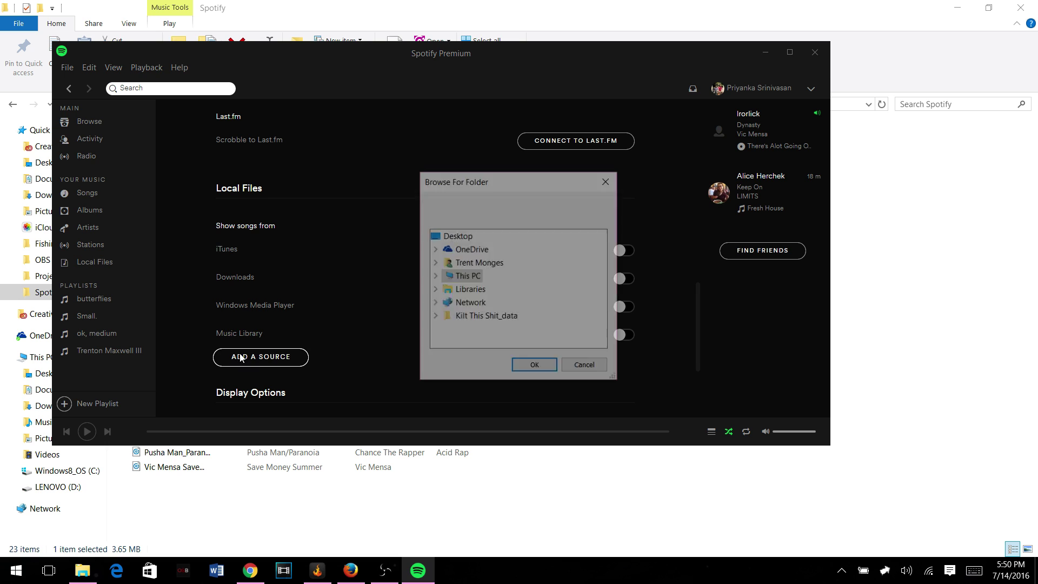
pyautogui.click(434, 277)
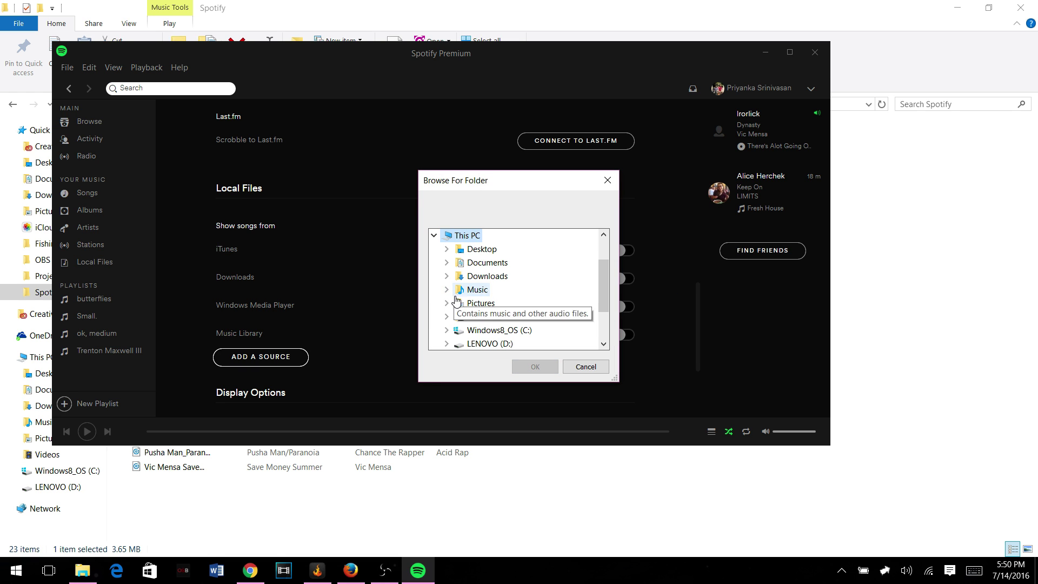
pyautogui.click(446, 290)
pyautogui.click(492, 316)
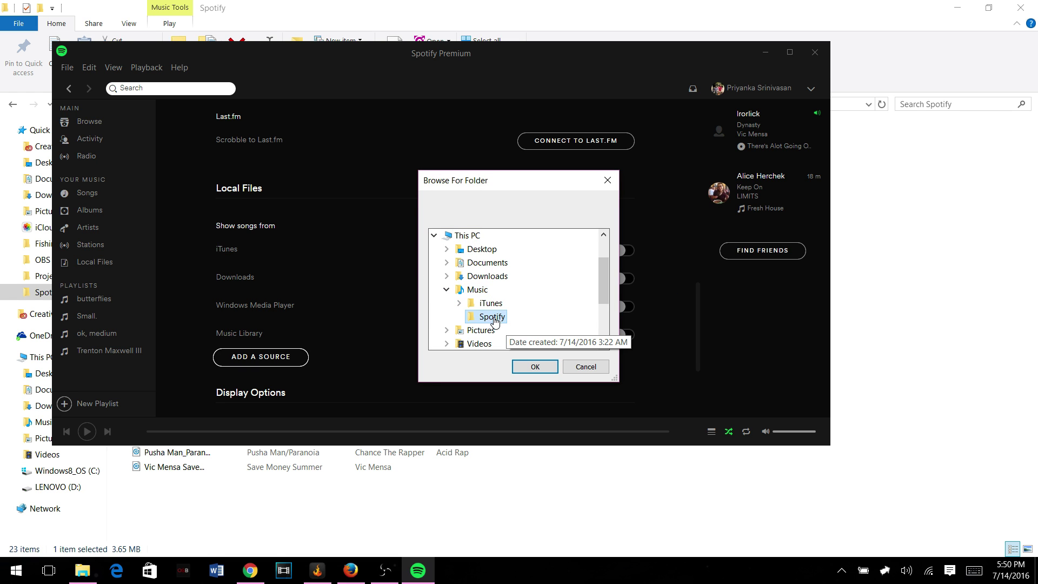
pyautogui.click(524, 365)
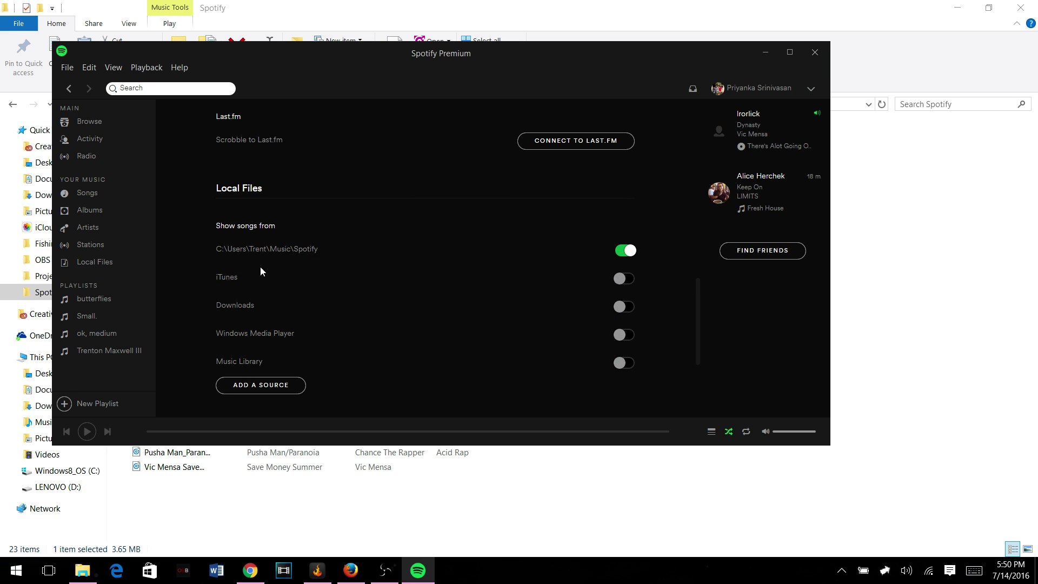
pyautogui.click(117, 265)
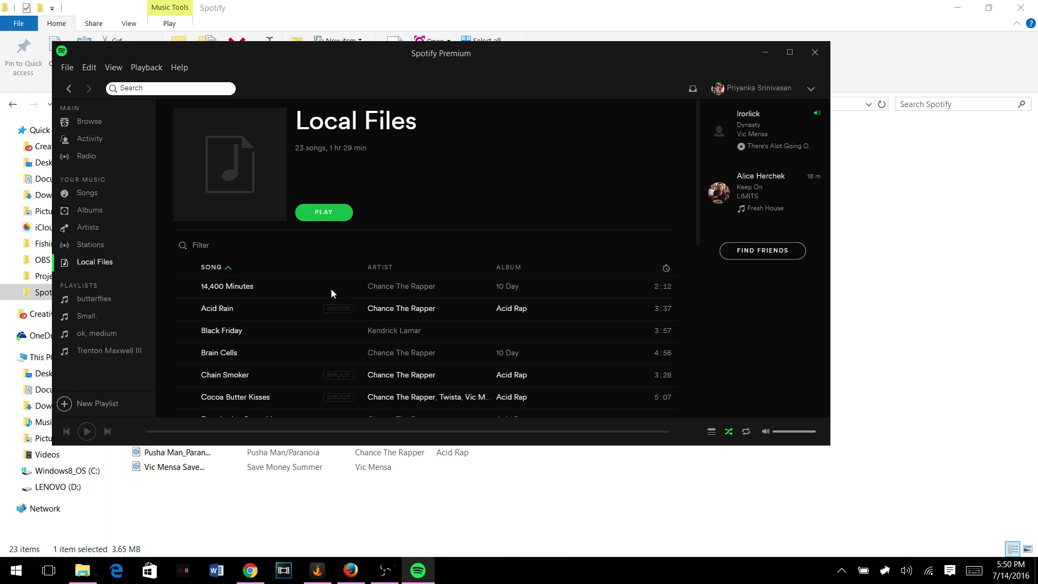
pyautogui.scroll(-2, 323, 288)
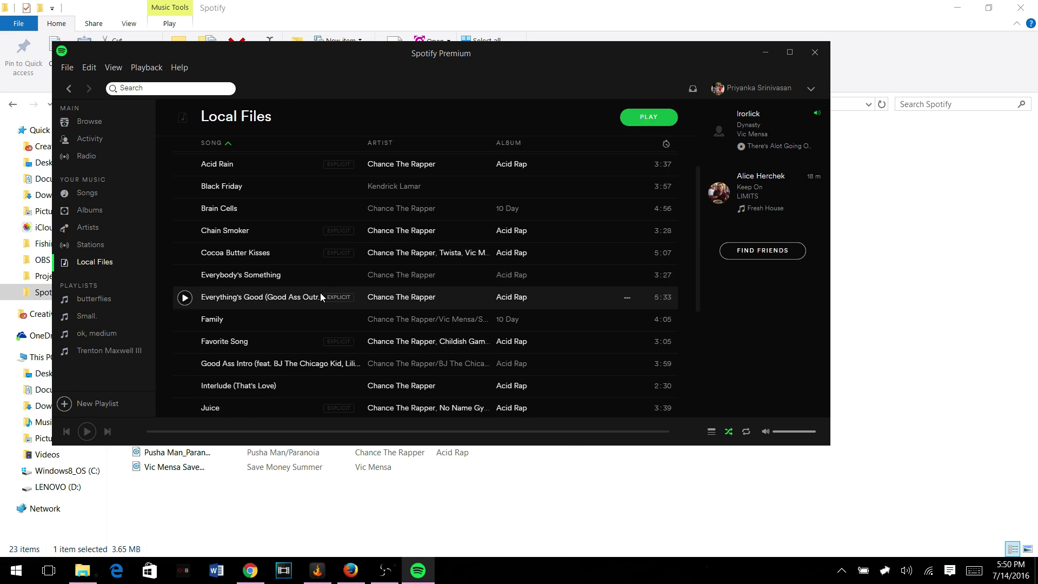
pyautogui.scroll(-1, 320, 292)
pyautogui.scroll(2, 320, 297)
pyautogui.scroll(1, 319, 299)
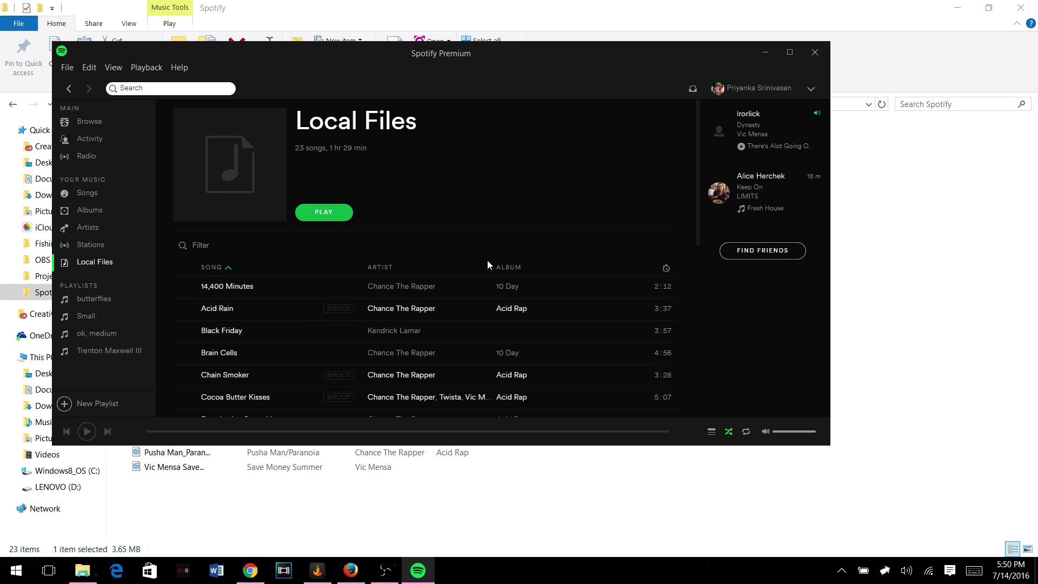
pyautogui.moveTo(243, 286)
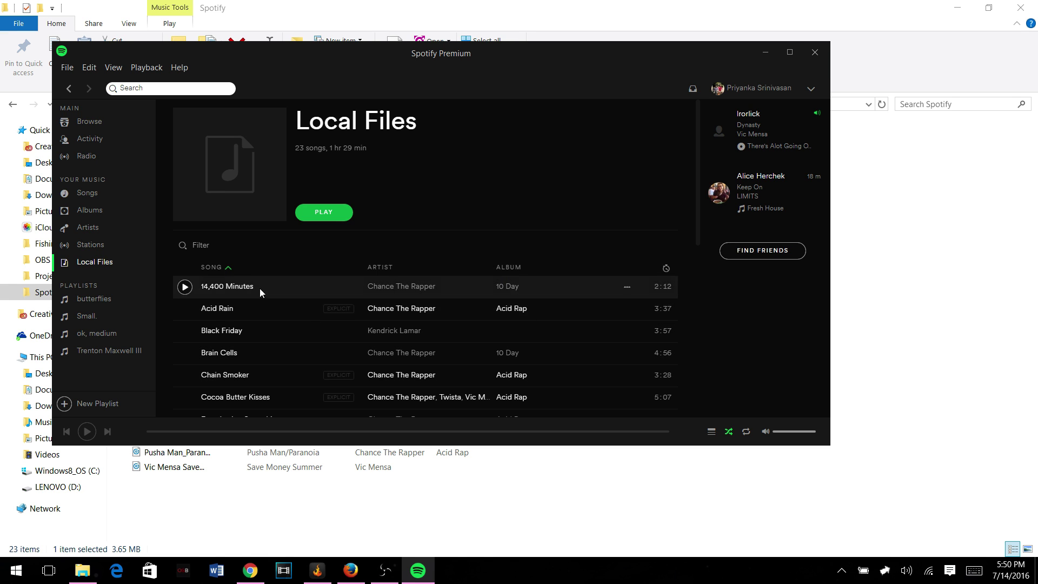
pyautogui.scroll(-5, 260, 300)
pyautogui.scroll(-3, 258, 302)
pyautogui.scroll(8, 258, 303)
pyautogui.click(629, 288)
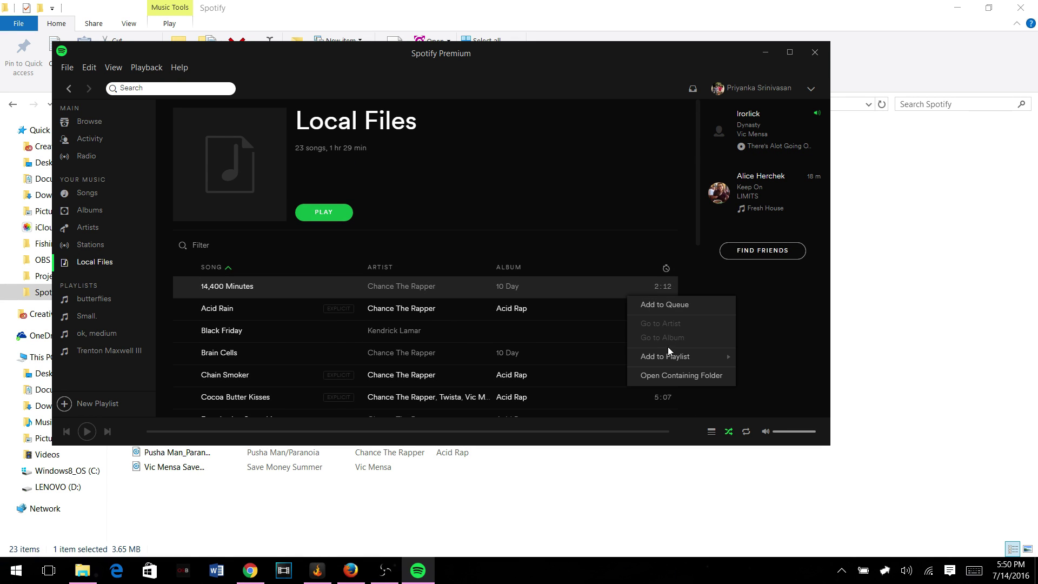
pyautogui.moveTo(665, 355)
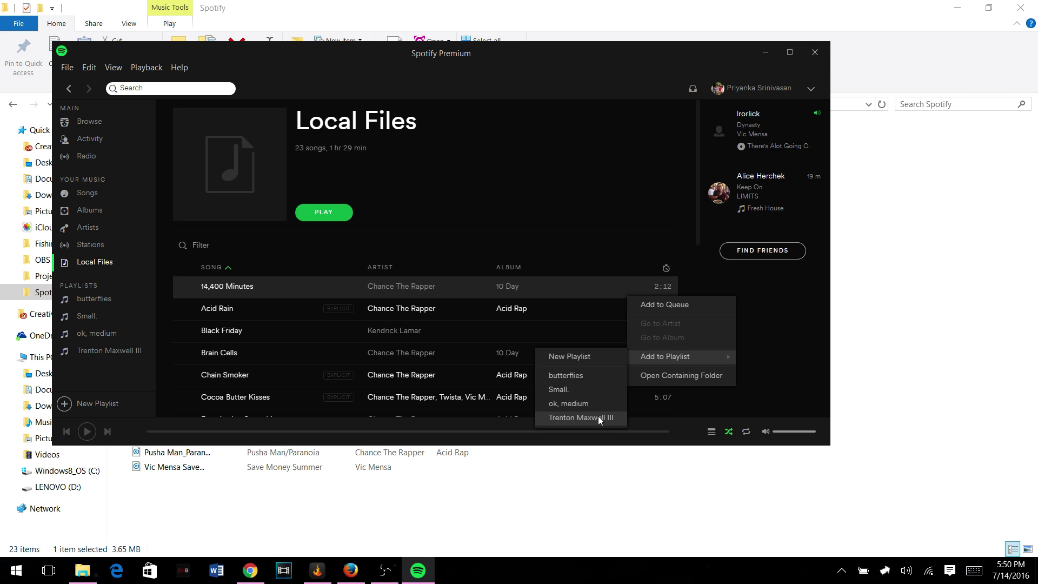
pyautogui.click(581, 418)
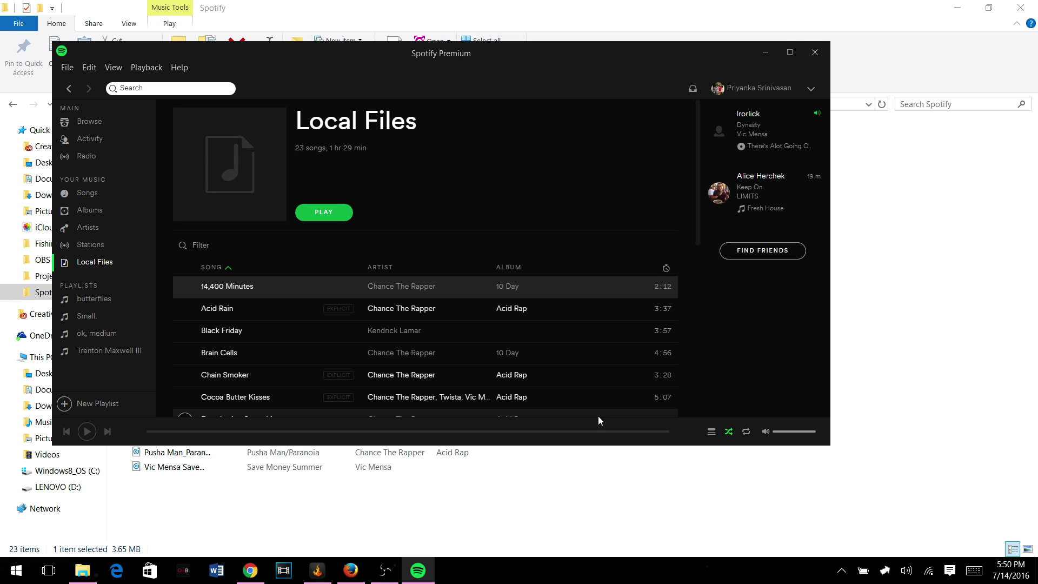
# - Open Trenton Maxwell III from the sidebar to check its newly added last track
pyautogui.click(94, 355)
pyautogui.scroll(-10, 457, 294)
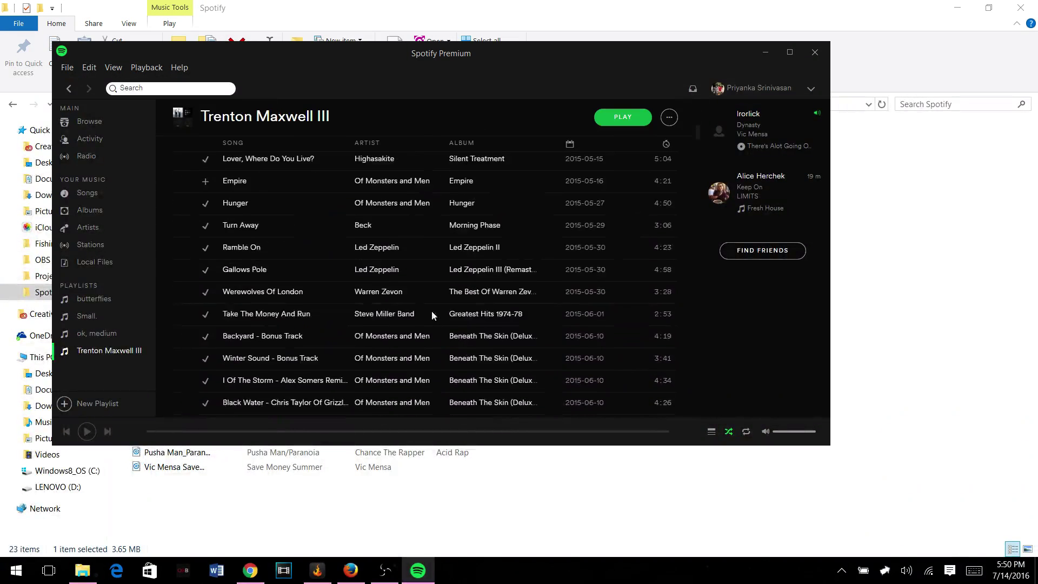
pyautogui.scroll(-5, 431, 313)
pyautogui.scroll(-5, 420, 334)
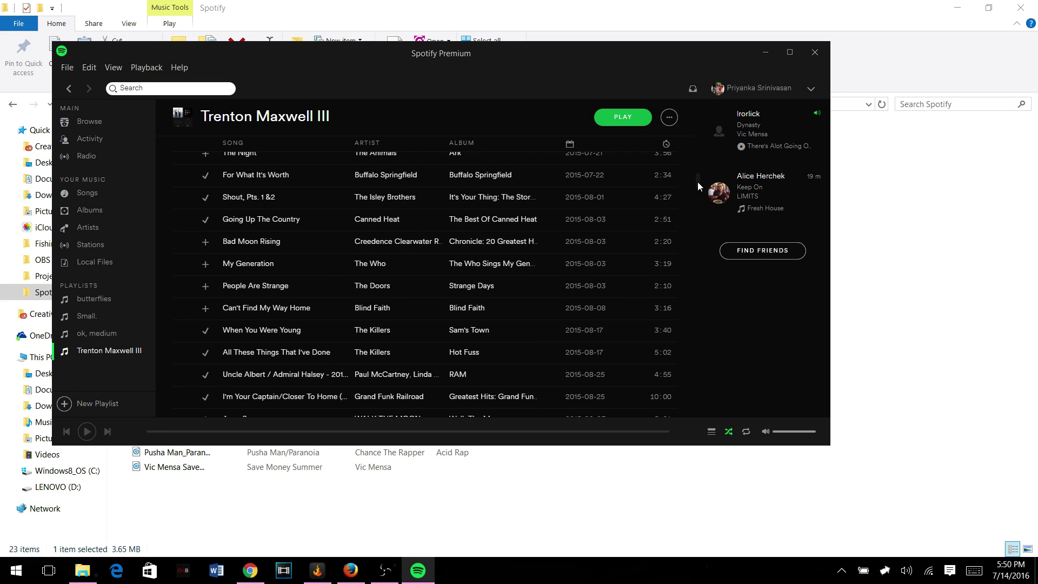
pyautogui.moveTo(698, 182); pyautogui.dragTo(681, 433)
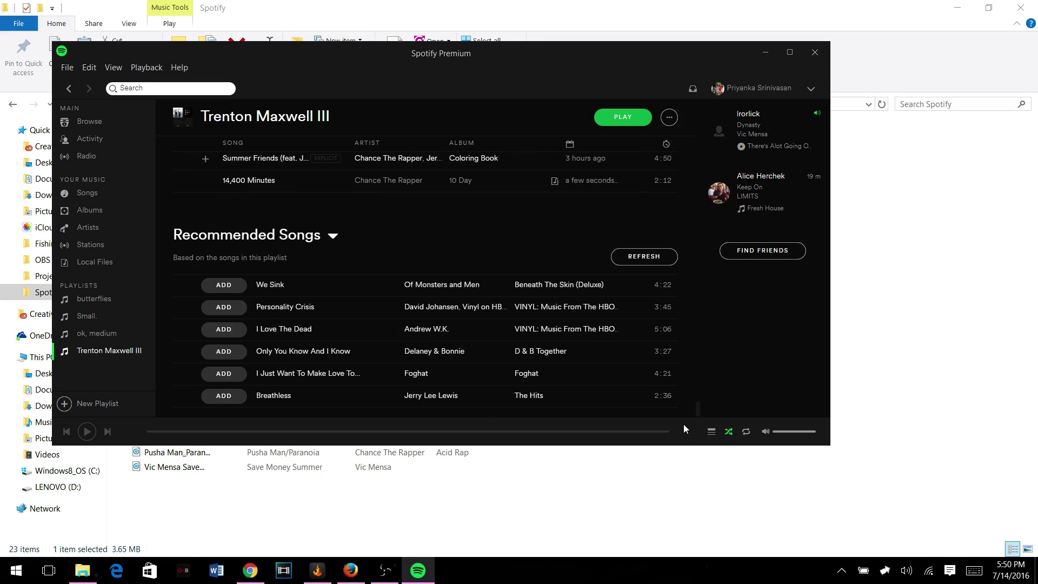
pyautogui.scroll(3, 289, 277)
pyautogui.scroll(2, 273, 331)
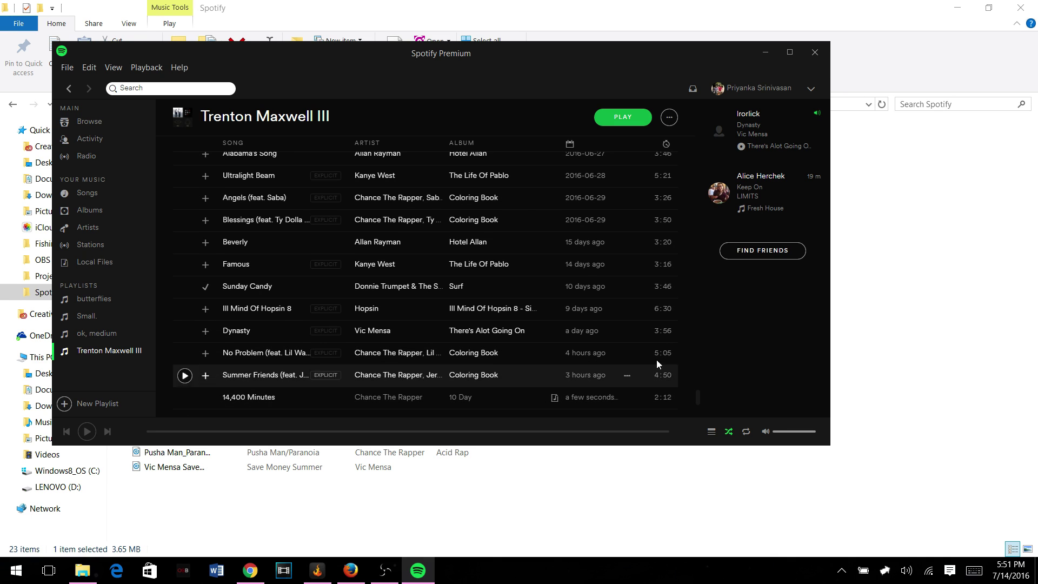
pyautogui.scroll(5, 657, 334)
pyautogui.scroll(5, 673, 349)
pyautogui.moveTo(698, 374); pyautogui.dragTo(688, 97)
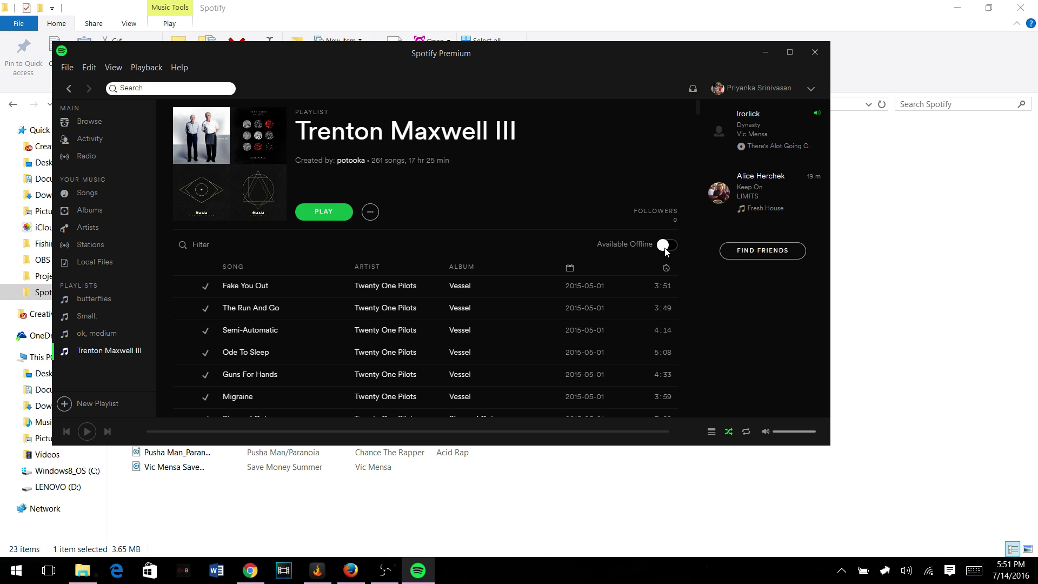
pyautogui.click(664, 244)
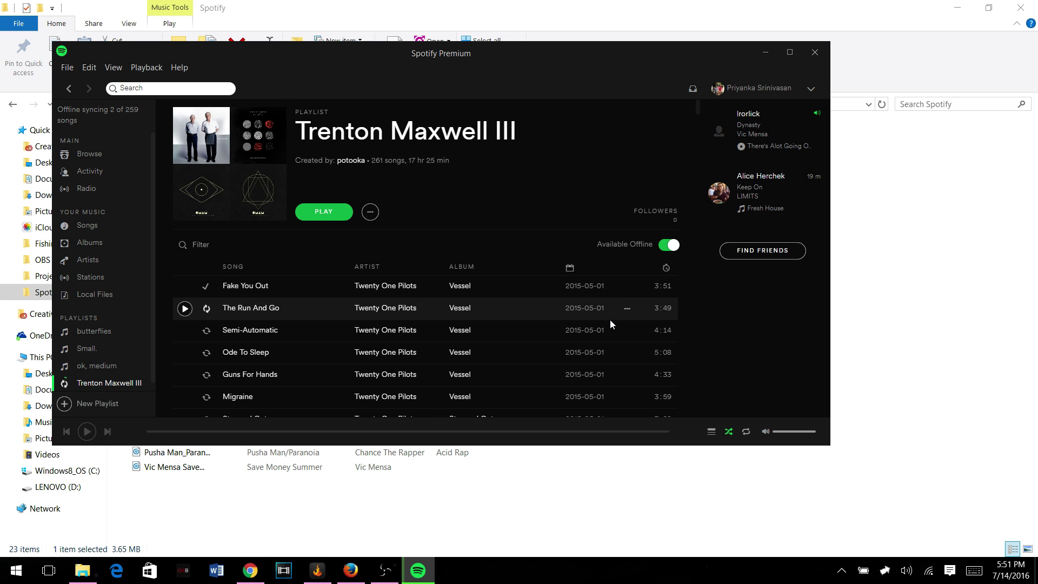
pyautogui.scroll(-1, 610, 316)
pyautogui.scroll(1, 609, 308)
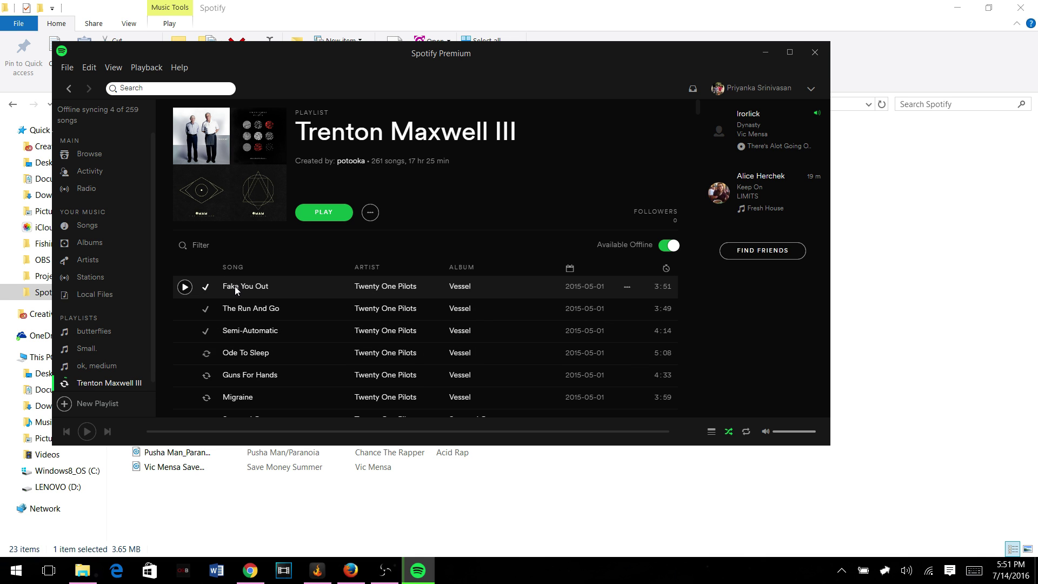
pyautogui.scroll(-5, 325, 361)
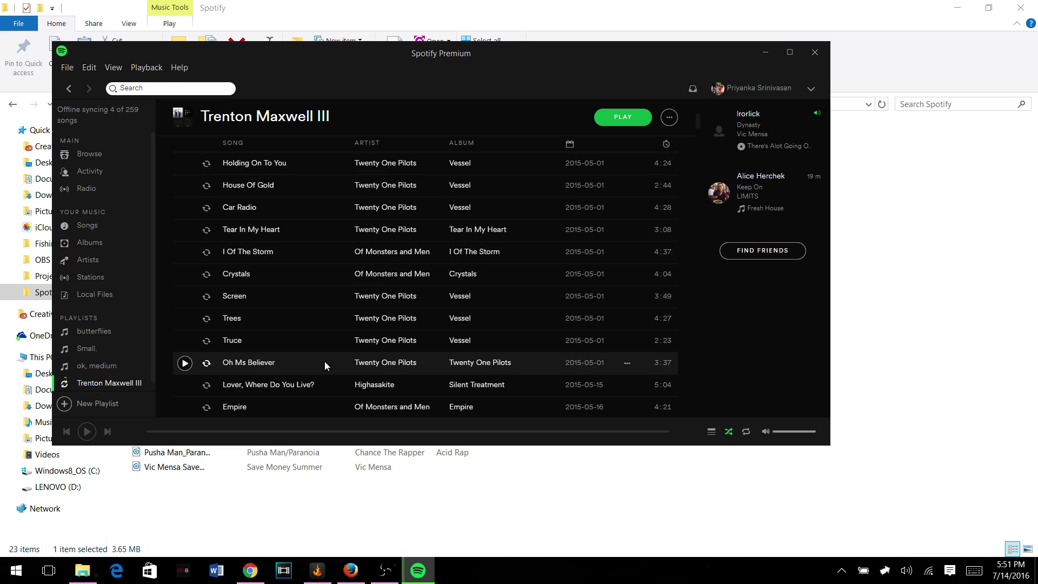
pyautogui.scroll(5, 324, 361)
pyautogui.scroll(-2, 430, 302)
pyautogui.scroll(-5, 389, 329)
pyautogui.scroll(-5, 376, 336)
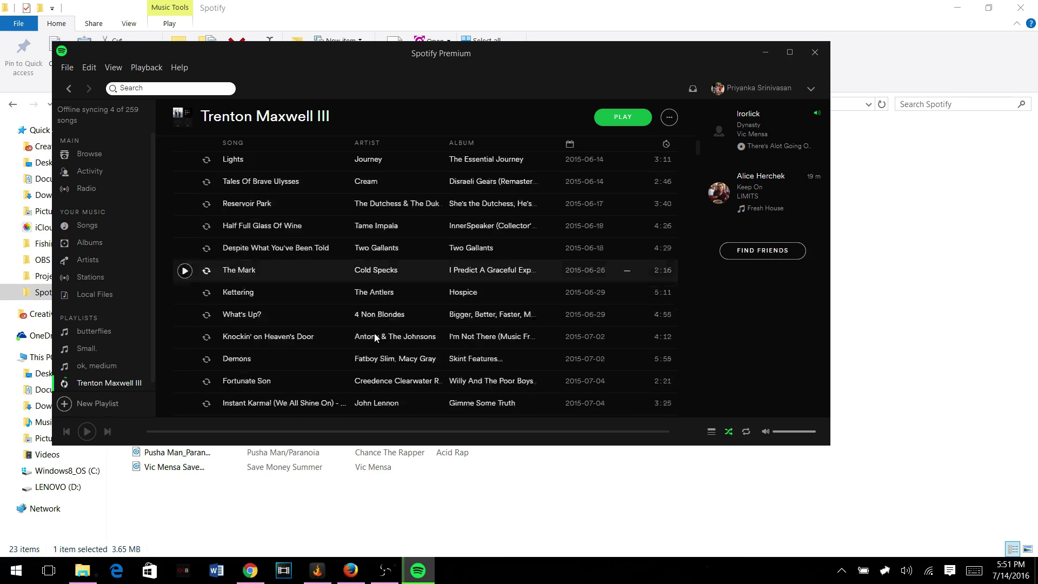
pyautogui.scroll(-3, 376, 336)
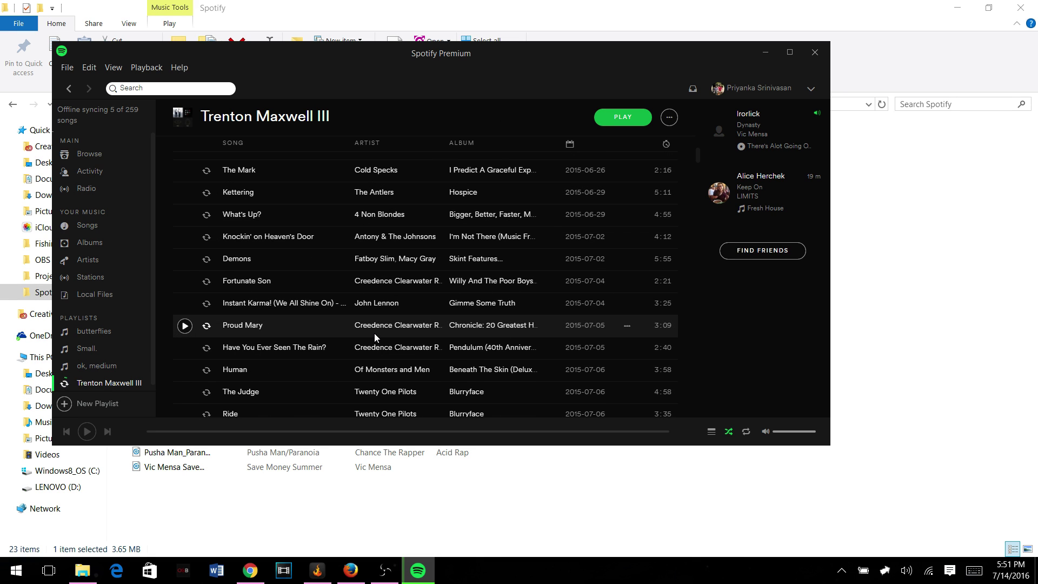